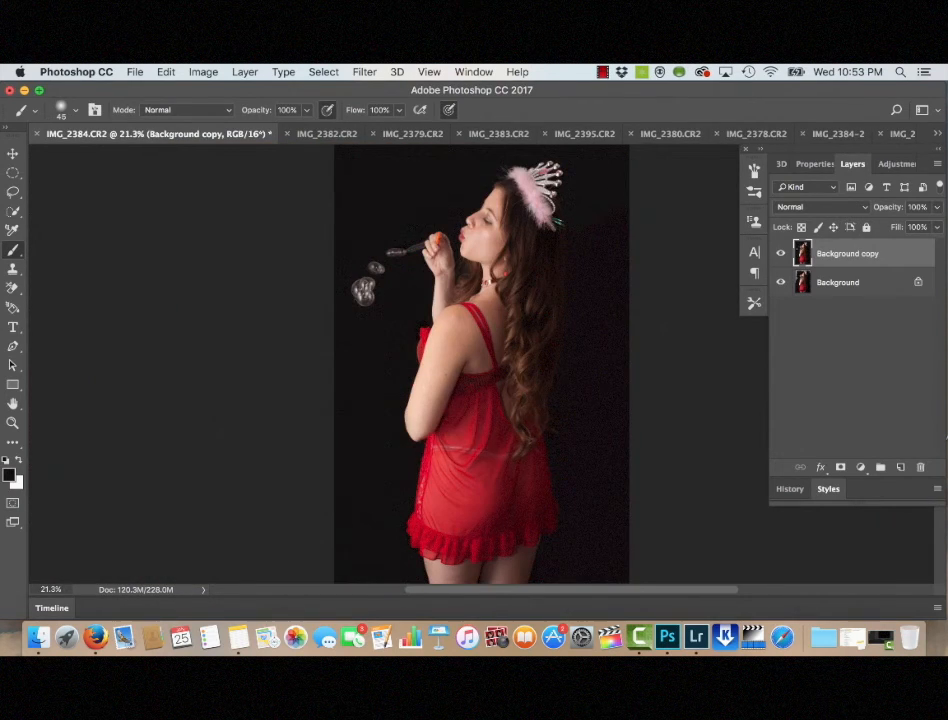
- Compare the photo with and without the Background copy layer by toggling that layer's visibility
click(779, 254)
click(779, 254)
click(779, 255)
click(779, 255)
click(779, 254)
click(779, 254)
click(779, 254)
click(779, 254)
- Widen the canvas to 23.4 inches
click(203, 72)
click(230, 199)
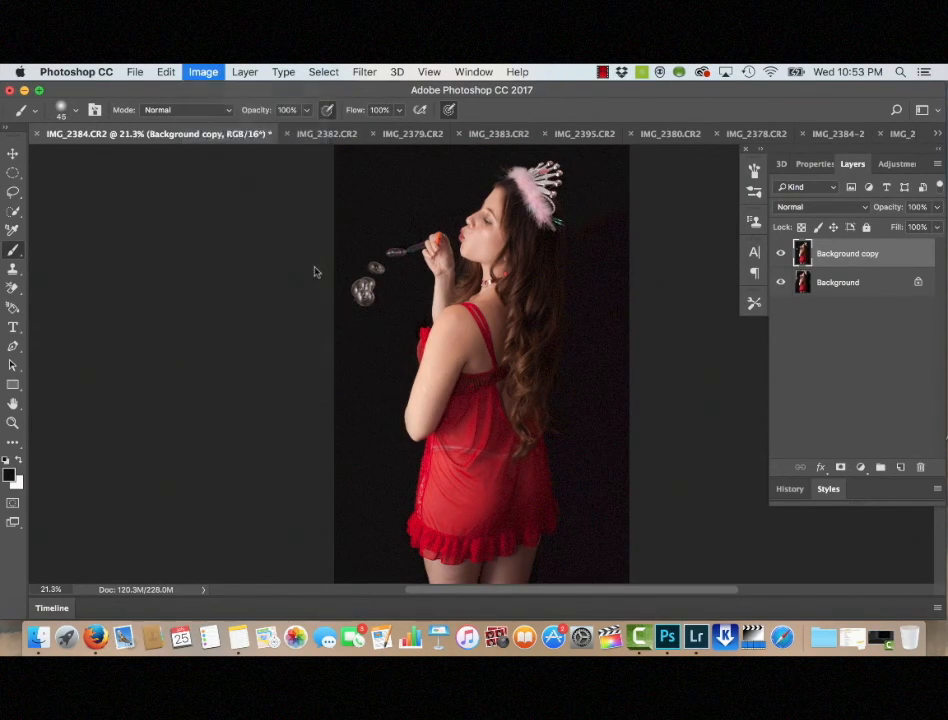
text(23.4)
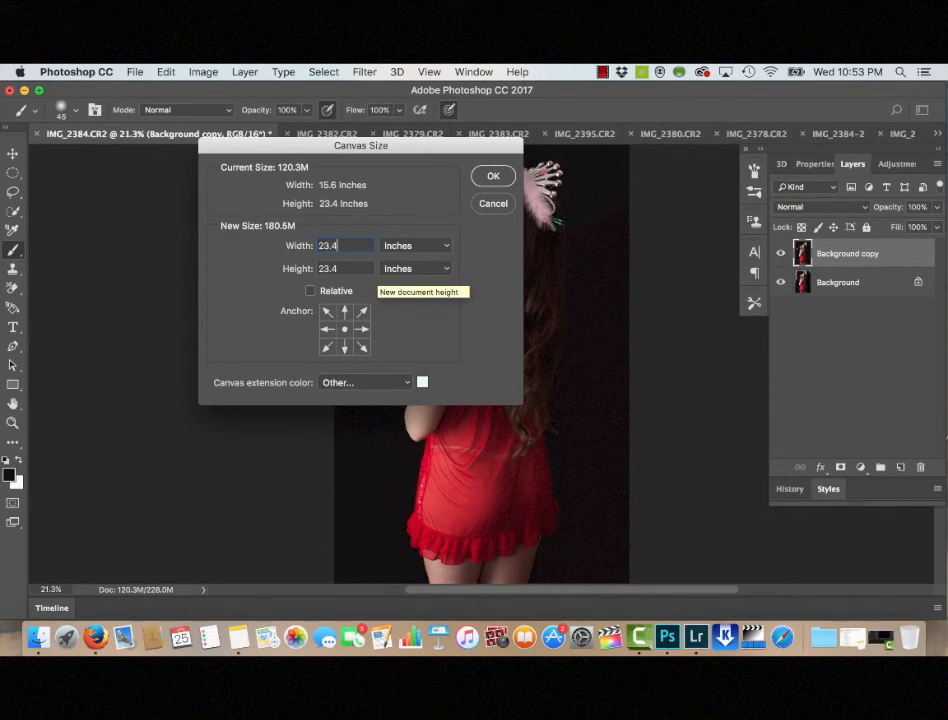
key(Return)
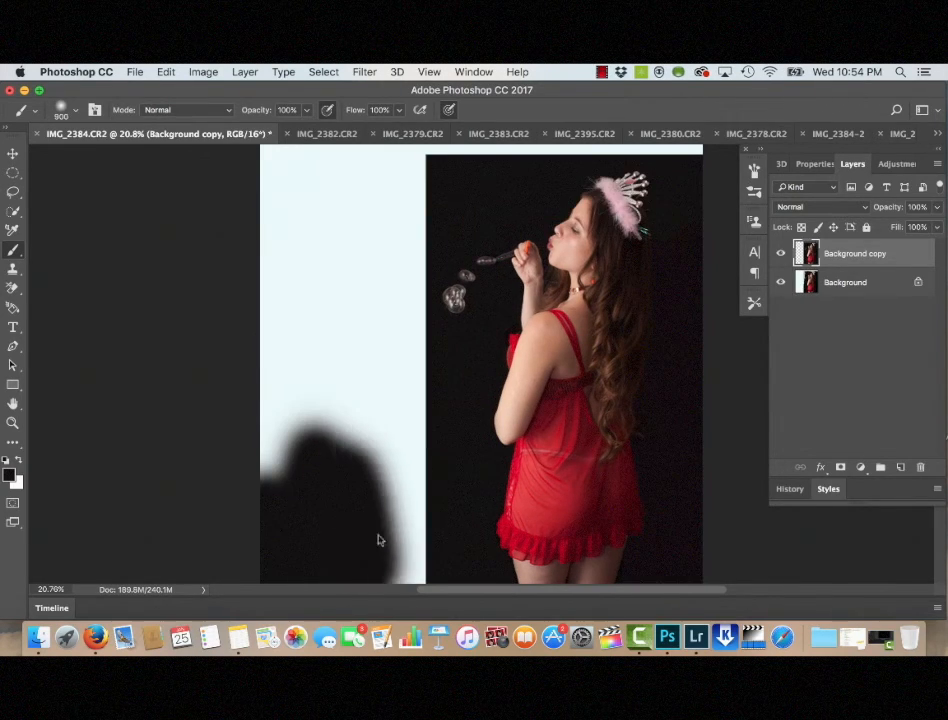
- Paint the blank extended canvas beside the woman black with a large soft brush, reducing the brush size near the photo's edge
mouse_move(377, 540)
mouse_down()
mouse_move(397, 423)
mouse_move(267, 357)
mouse_move(248, 428)
mouse_move(318, 151)
mouse_move(366, 362)
mouse_move(421, 318)
mouse_move(425, 200)
mouse_up()
key(bracketleft)
key(bracketleft)
key(bracketleft)
key(bracketleft)
key(bracketleft)
key(bracketleft)
key(bracketleft)
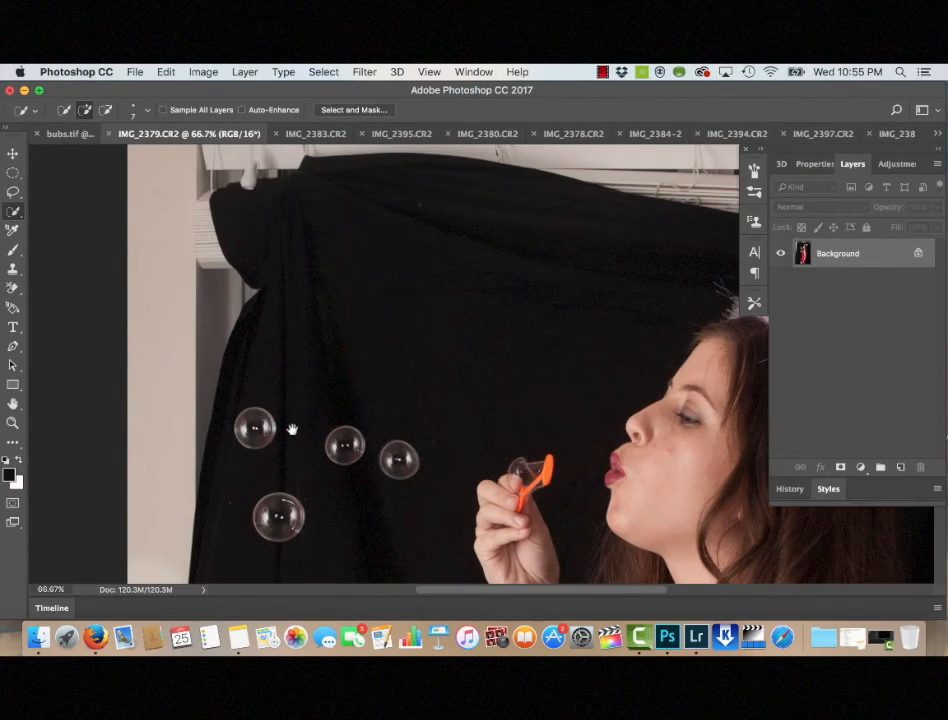
- Bring the large lower bubble from IMG_2379.CR2 into bubs.tif and use Free Transform to fit it above the bubble wand
drag(292, 429, 302, 328)
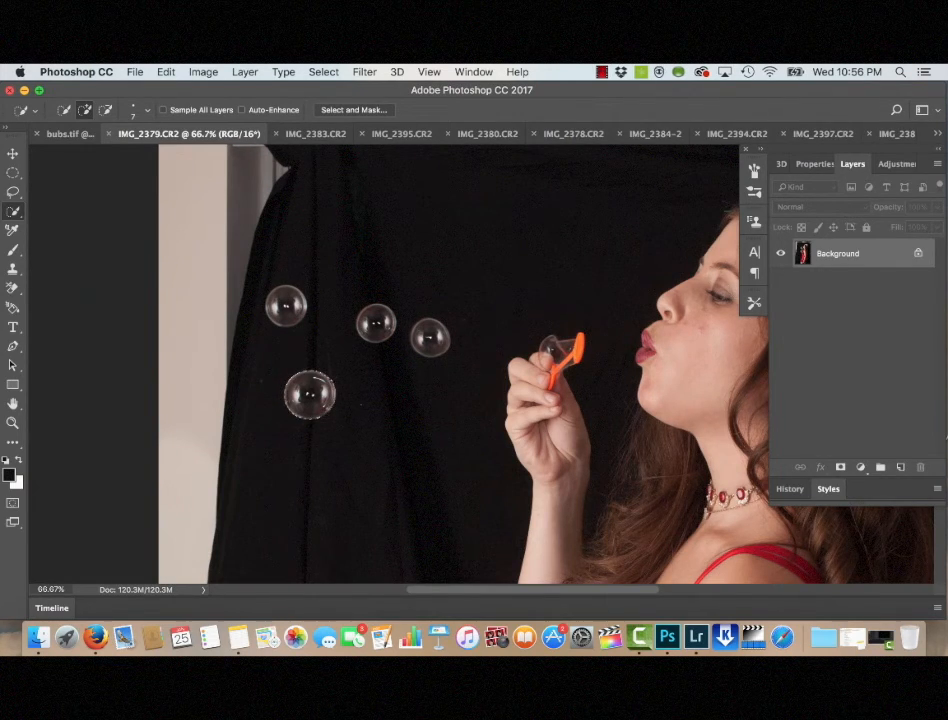
click(68, 133)
key(v)
drag(481, 364, 452, 261)
key(super+t)
key(Return)
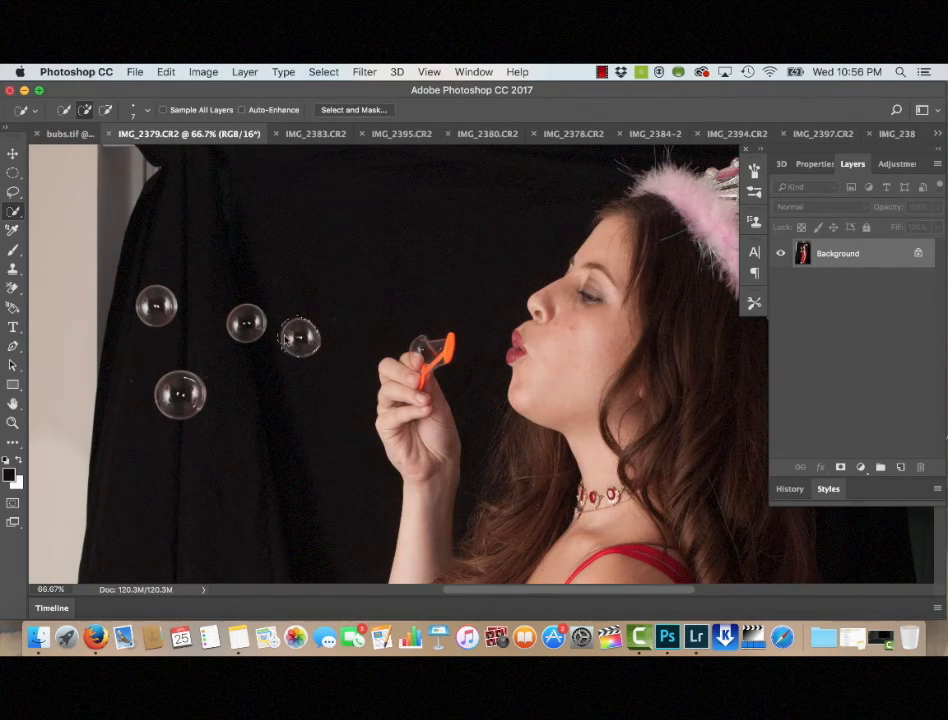
- Copy the selected bubble nearest the hand and close IMG_2379.CR2 without saving
key(super+c)
click(109, 134)
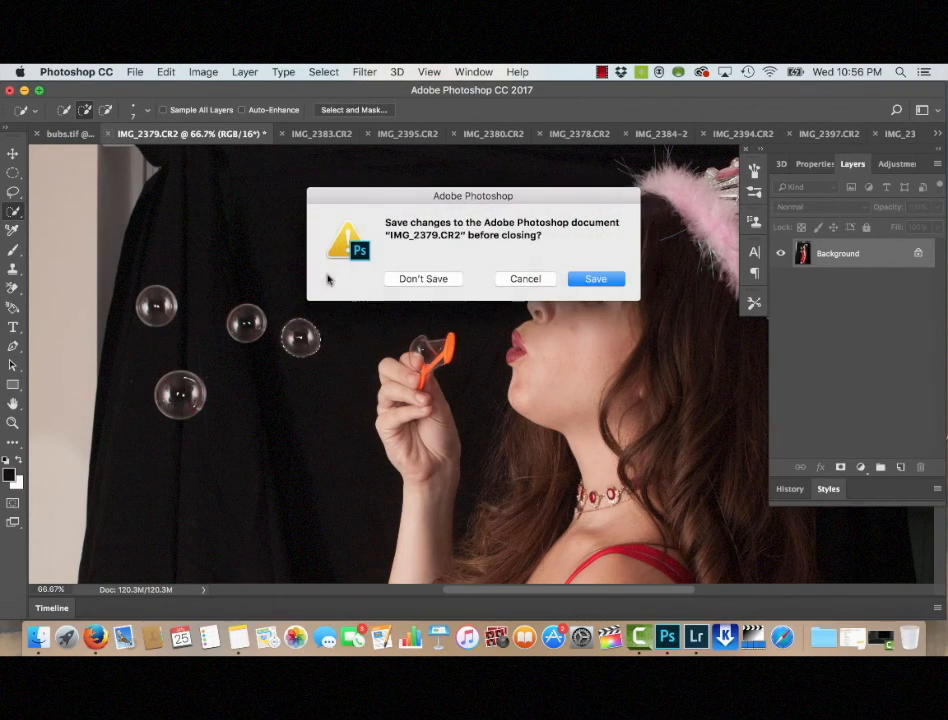
click(415, 278)
- Paste the copied bubble into bubs.tif and reposition it with Free Transform
key(super+v)
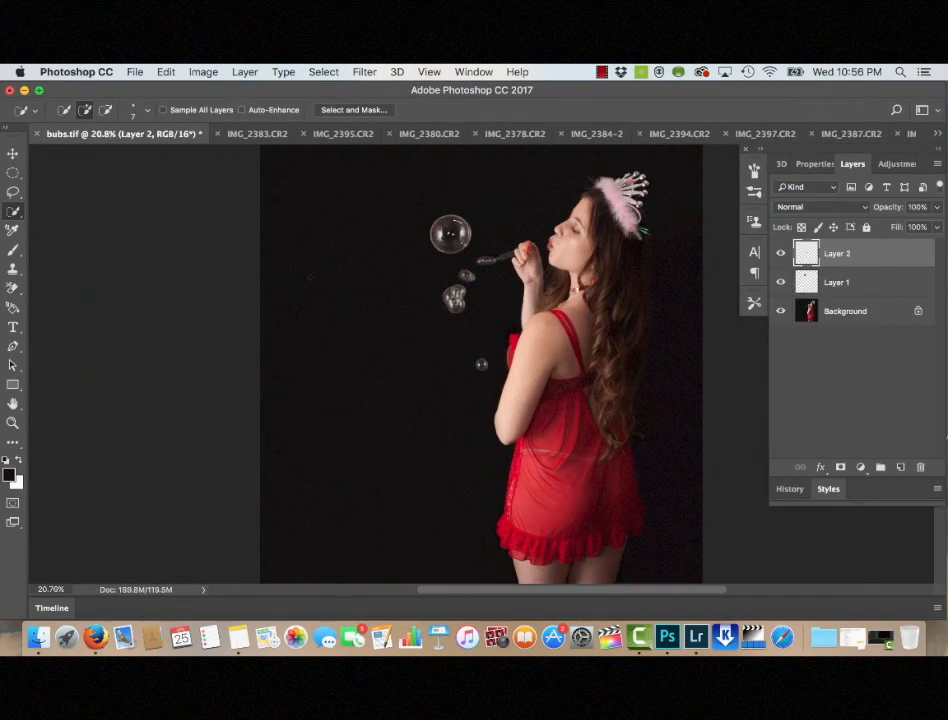
key(super+t)
drag(481, 366, 474, 356)
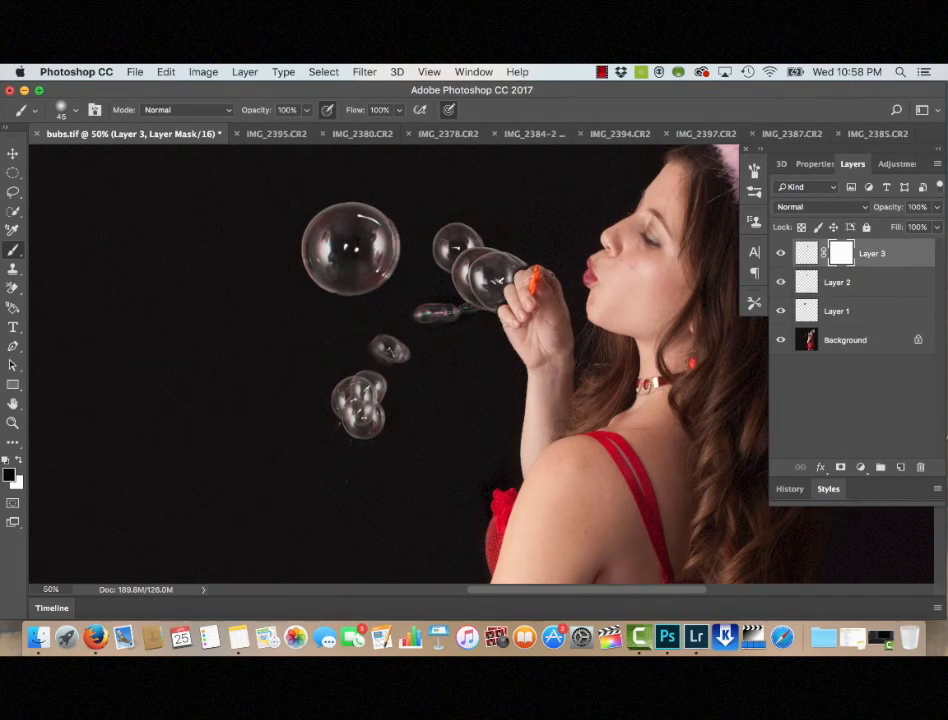
- Switch to white as the painting colour for retouching Layer 3's mask around the fingers
key(x)
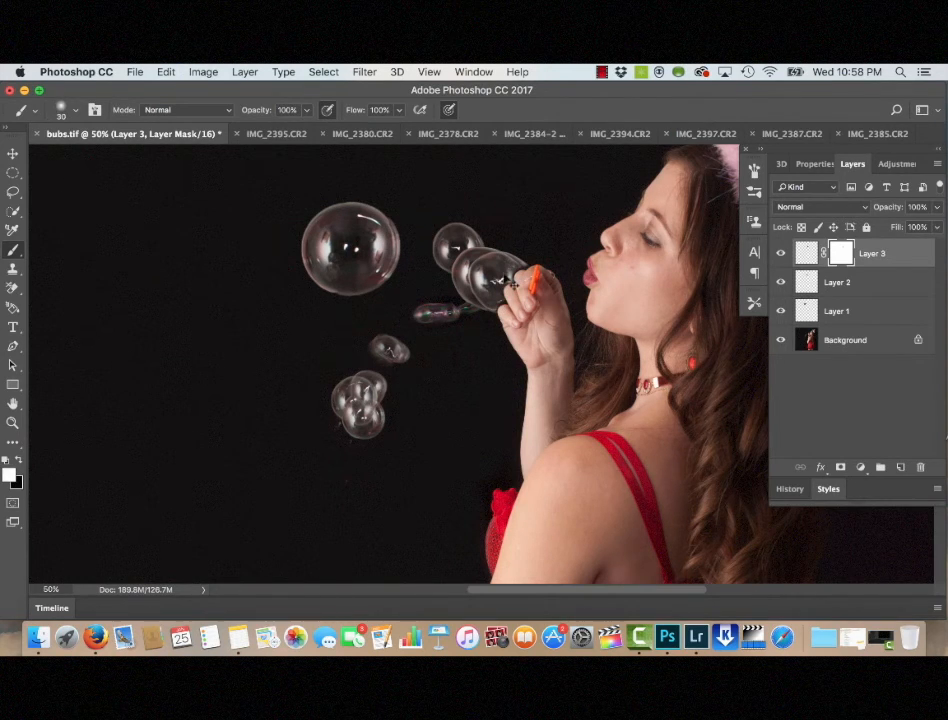
scroll(479, 359, up, 1)
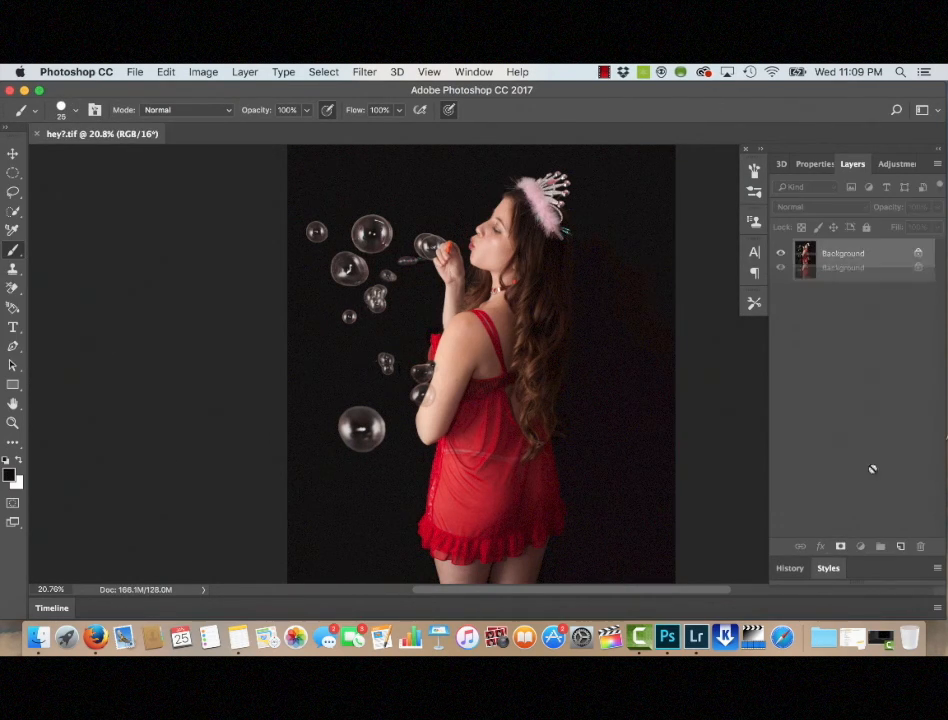
- Duplicate the Background layer of hey?.tif and open the copy in the Liquify filter
drag(860, 253, 900, 546)
click(364, 72)
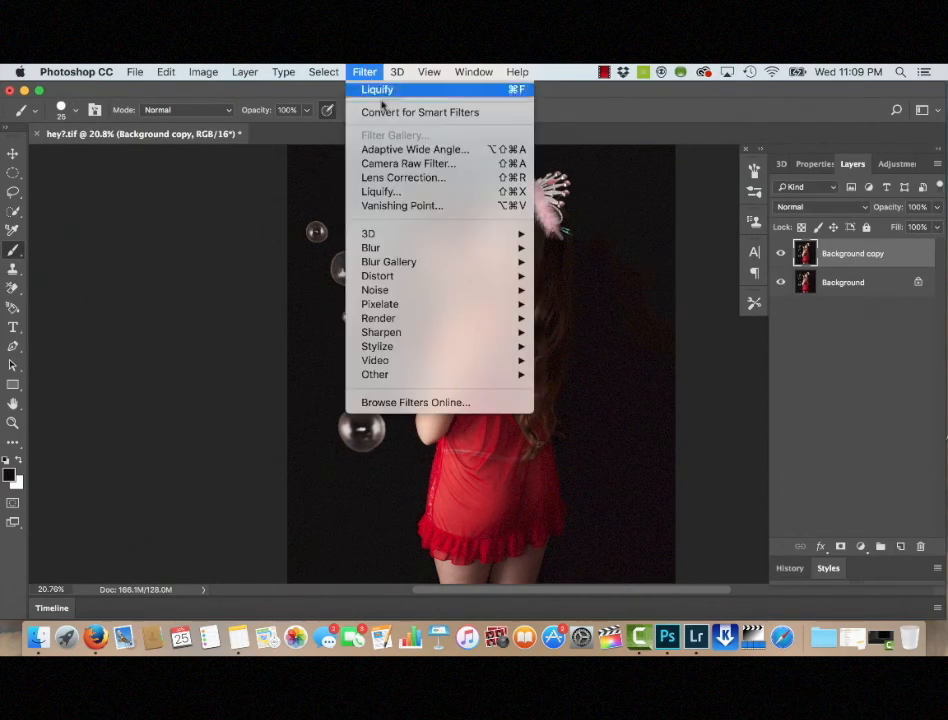
click(381, 191)
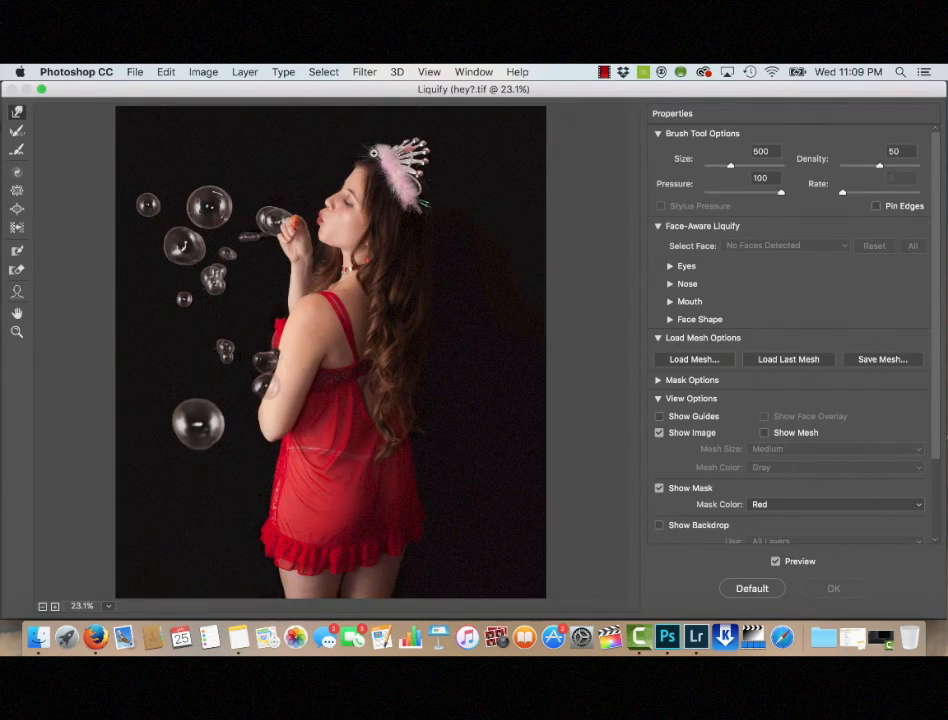
- Push the top centre of the largest upper bubble down into a heart notch with a Forward Warp brush of size 200
key(super+plus)
key(super+plus)
key(super+plus)
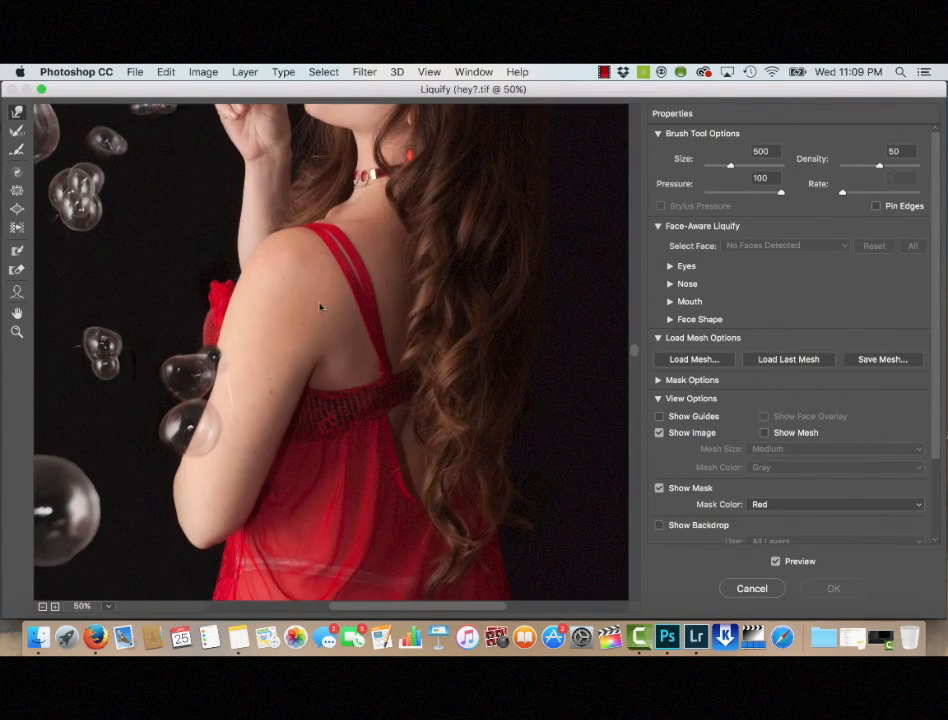
scroll(313, 300, up, 10)
scroll(313, 300, left, 6)
key(bracketleft)
key(bracketleft)
key(bracketleft)
key(bracketleft)
key(bracketleft)
key(bracketleft)
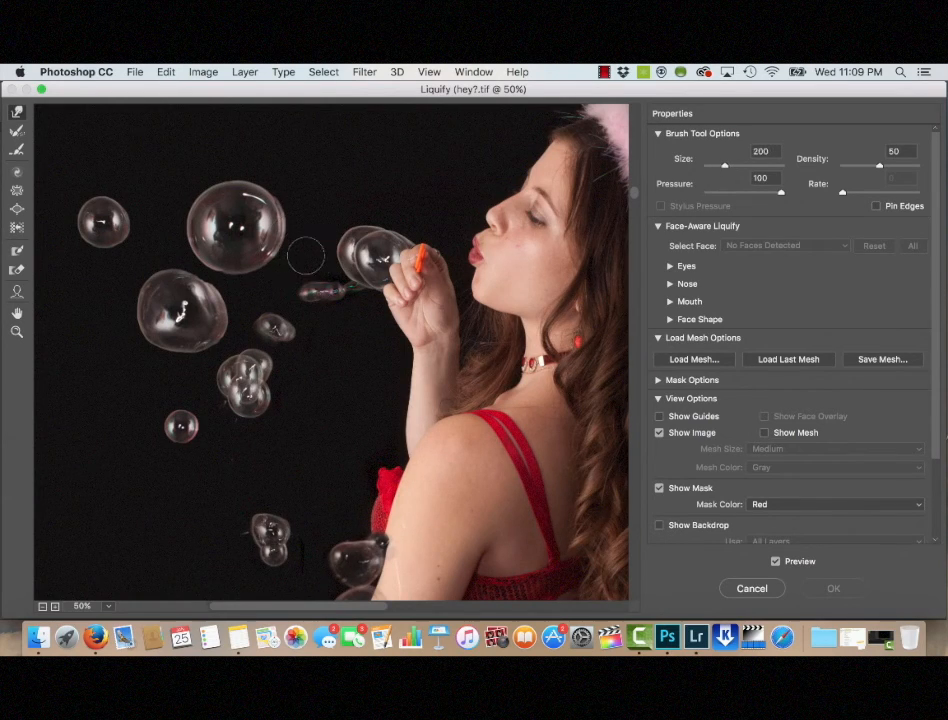
drag(233, 183, 234, 228)
key(super+z)
key(super+z)
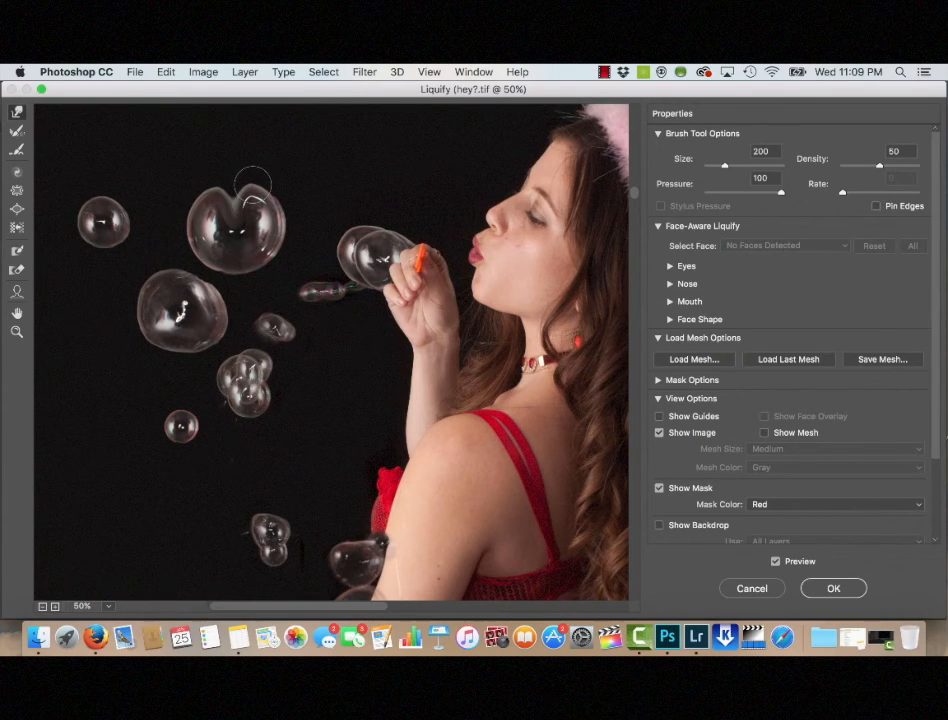
- Pull the bottom of the largest upper bubble down into a heart point with a brush of size 300
key(bracketright)
key(bracketright)
key(bracketright)
key(bracketright)
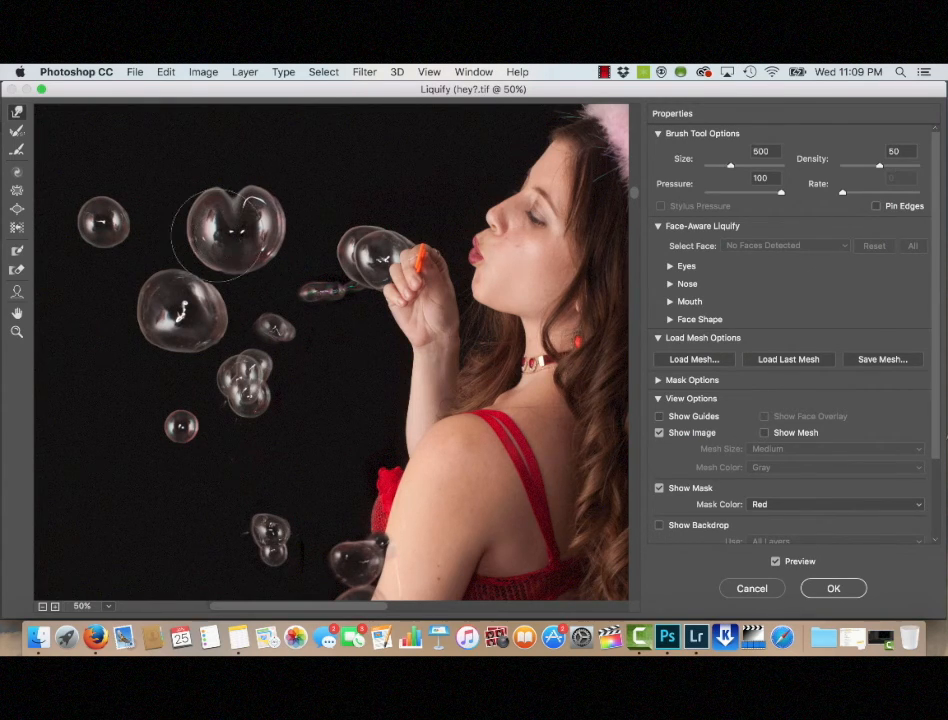
key(bracketleft)
key(bracketleft)
key(bracketleft)
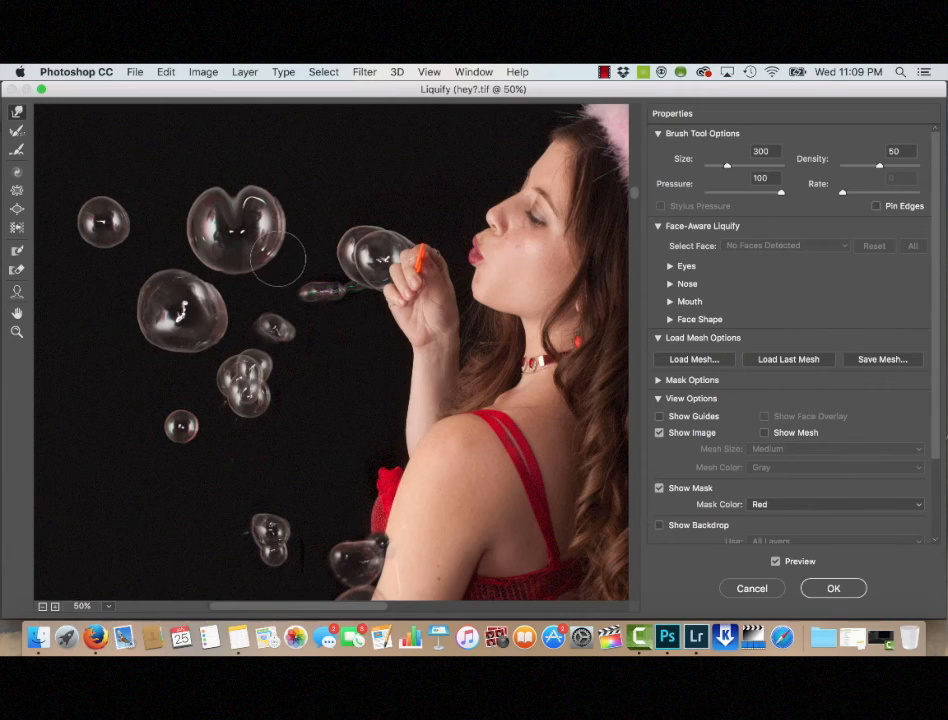
drag(259, 271, 262, 299)
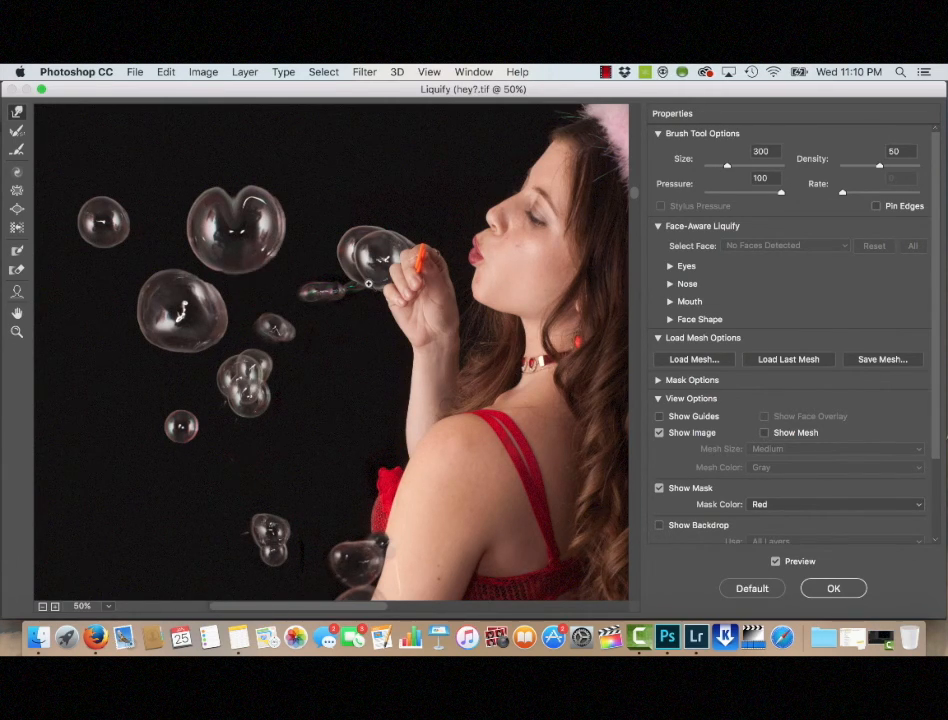
- Refine the outline of the large heart bubble with the Liquify brush reduced to size 60
key(bracketleft)
key(bracketleft)
key(bracketleft)
key(bracketleft)
key(bracketleft)
key(bracketleft)
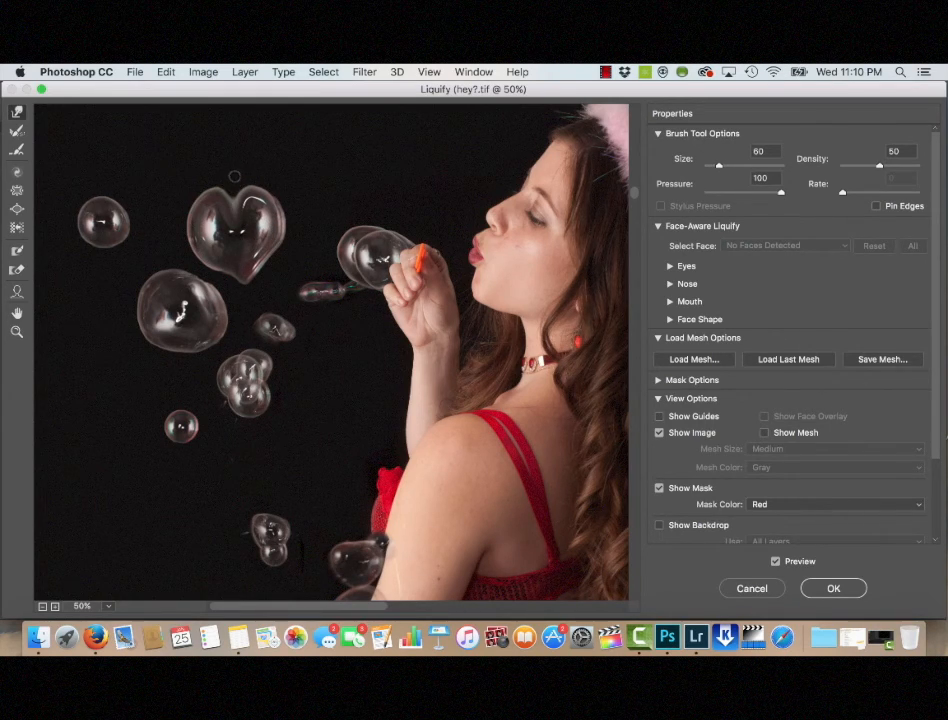
key(alt)
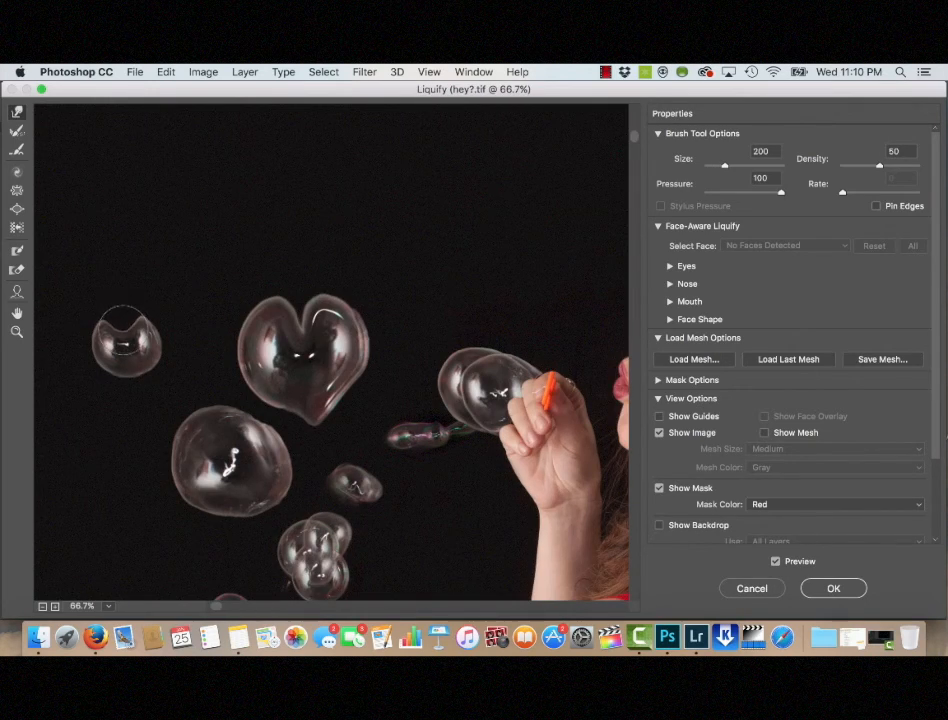
- Push a heart notch into the top of the small far-left bubble at brush size 200 and refine it at size 100
drag(123, 330, 126, 341)
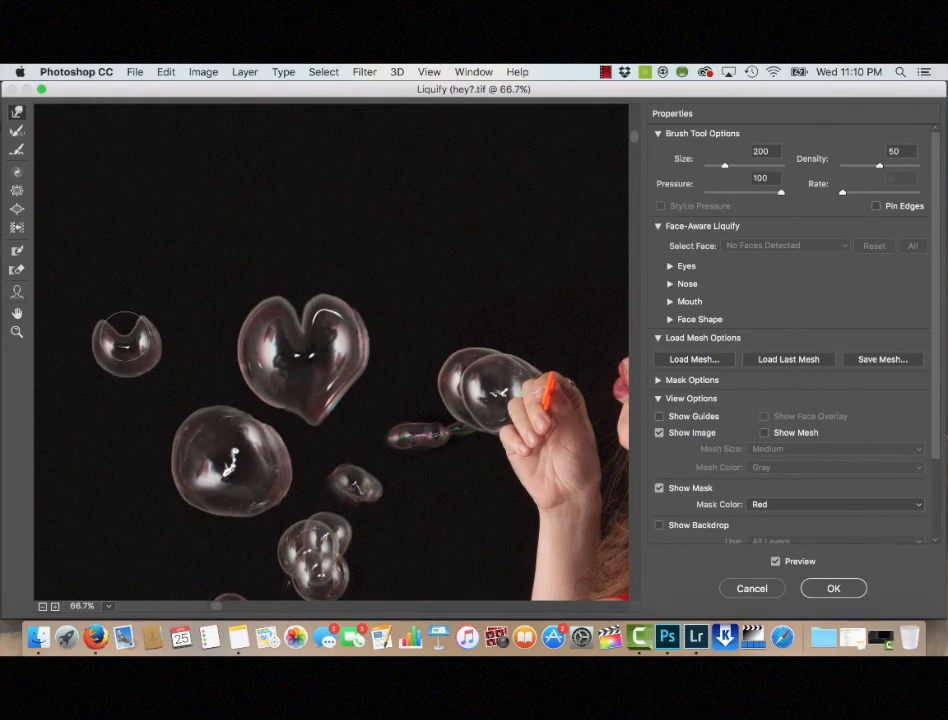
key(alt)
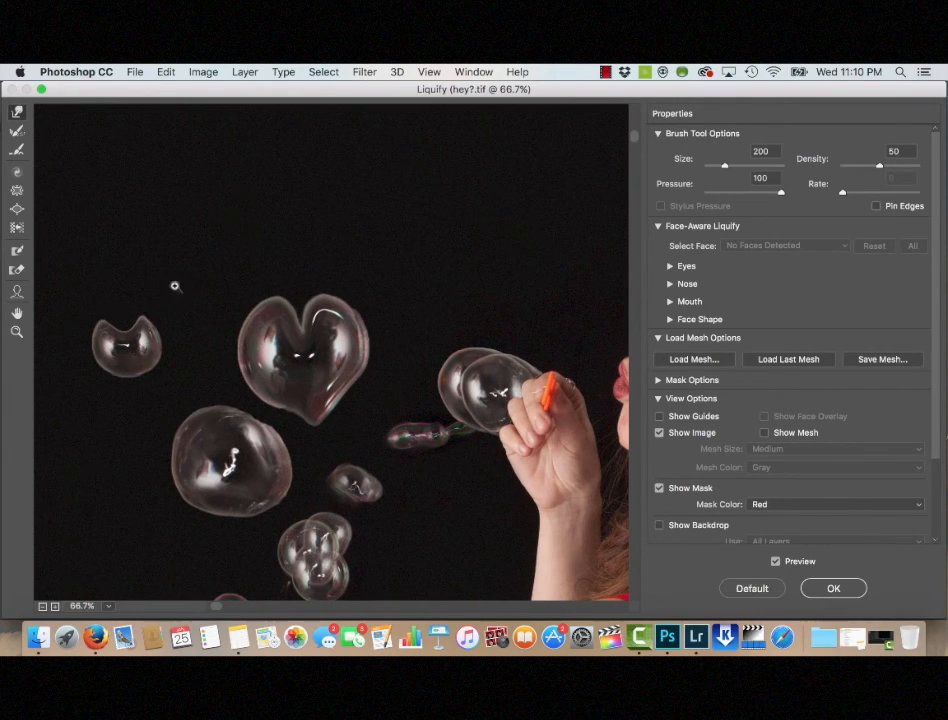
key(bracketleft)
key(bracketleft)
key(bracketleft)
key(bracketleft)
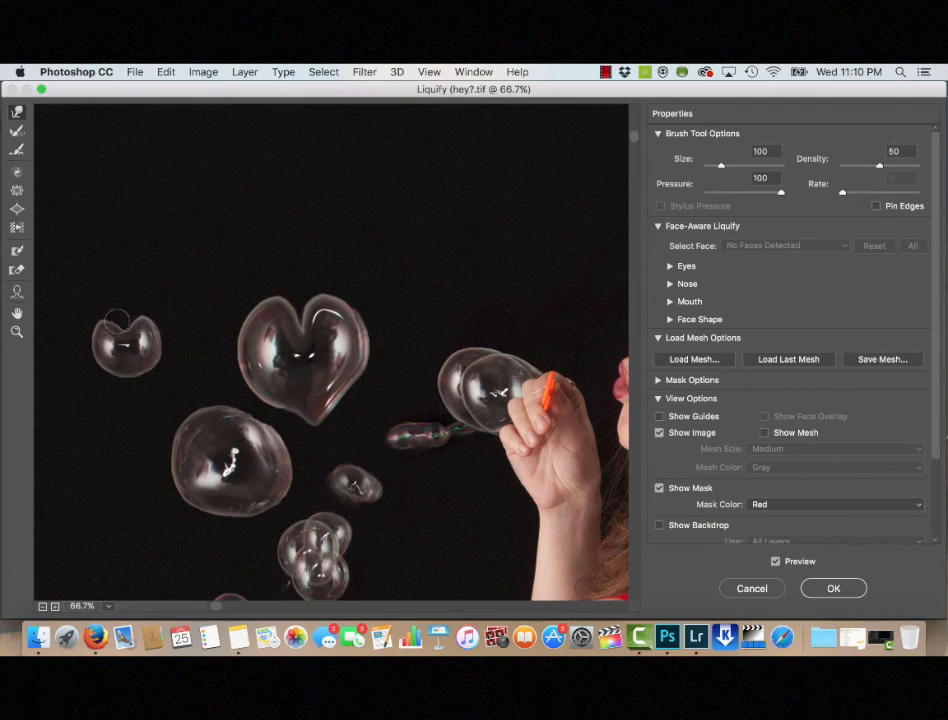
- Pull the bottom of the small far-left bubble into a heart point with a size 200 brush and compare before and after
key(bracketright)
key(bracketright)
key(bracketright)
key(bracketleft)
key(bracketleft)
drag(128, 345, 134, 401)
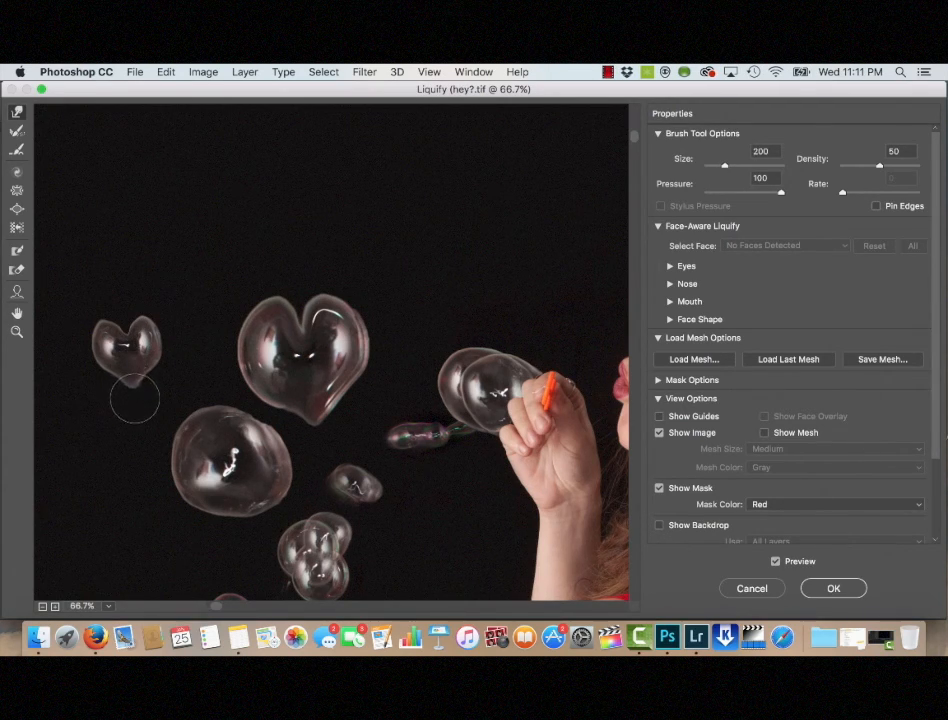
key(super+z)
key(super+z)
- Push a heart notch into the top of the bubble below the large heart with a size 200 brush
drag(277, 372, 249, 222)
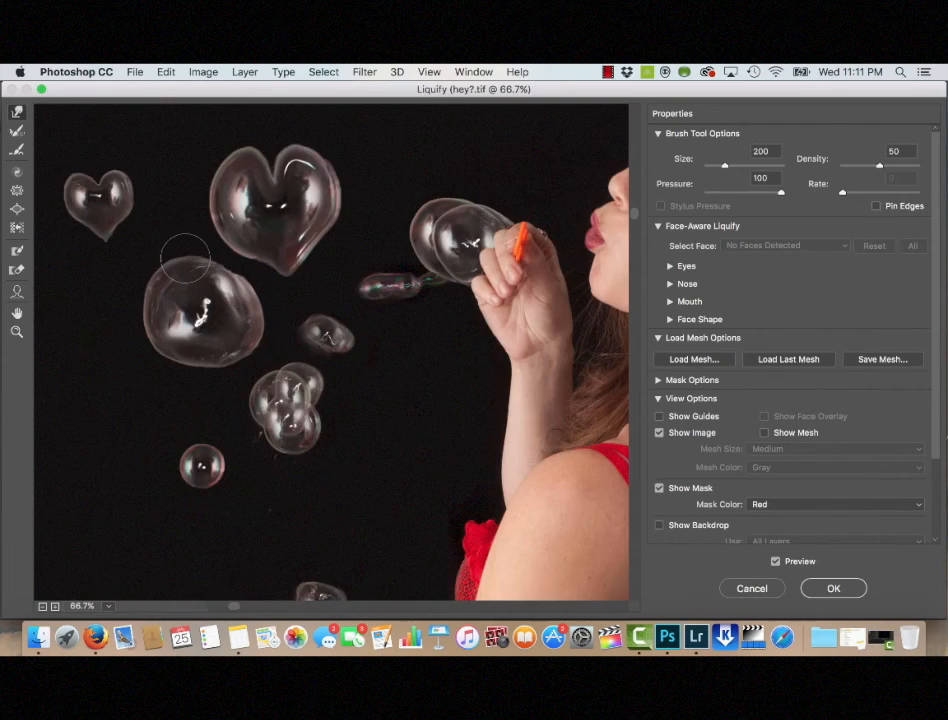
drag(186, 258, 193, 290)
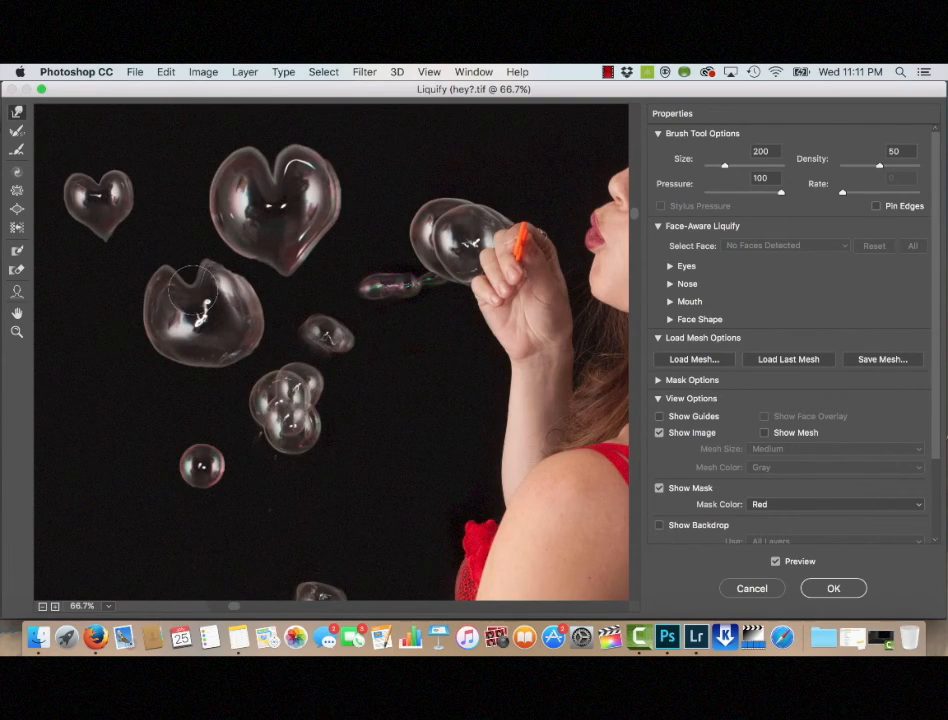
key(bracketleft)
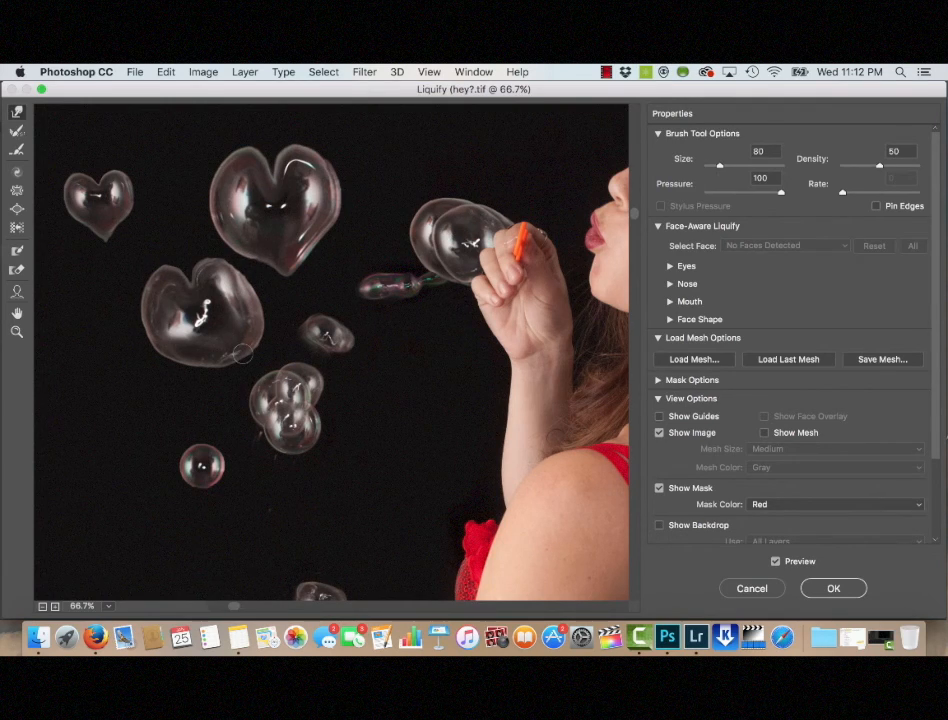
- Pull the bottom of the bubble below the large heart into a point, using brush sizes 125 and 200
key(bracketright)
key(bracketright)
key(bracketright)
drag(221, 375, 221, 378)
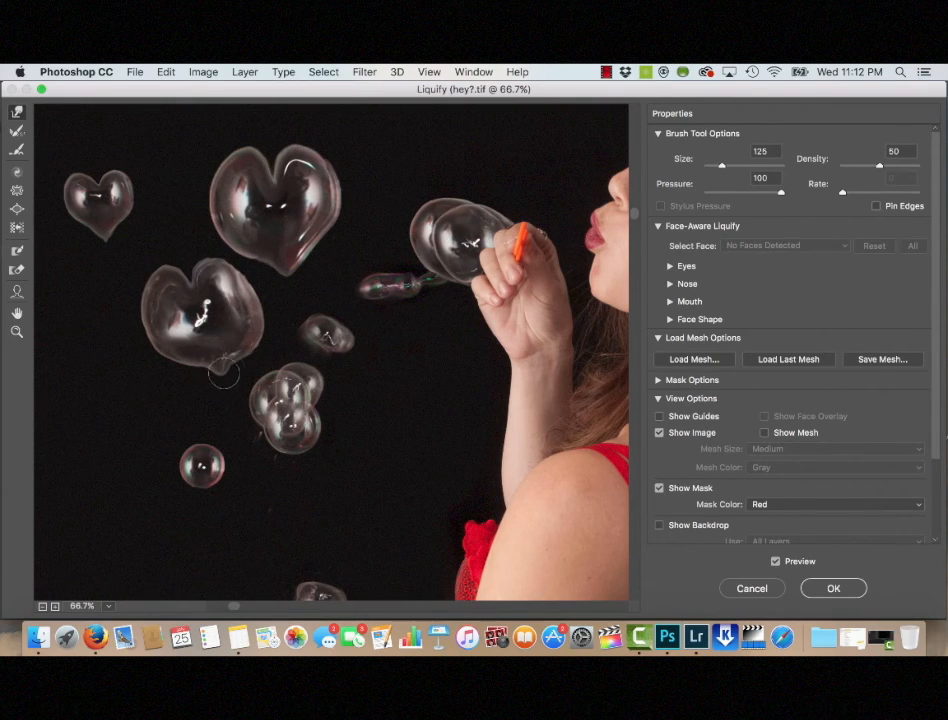
key(super+z)
key(super+z)
key(bracketright)
key(bracketright)
key(bracketright)
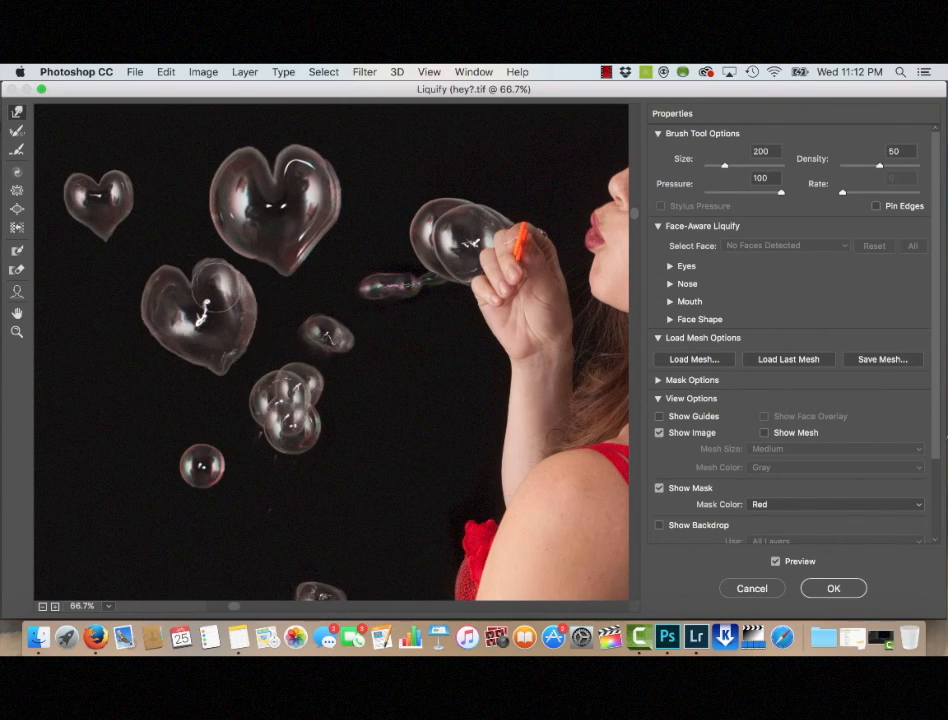
- Compare the warped heart bubbles with the original image by toggling the Liquify preview
key(p)
key(p)
key(p)
key(p)
key(p)
key(p)
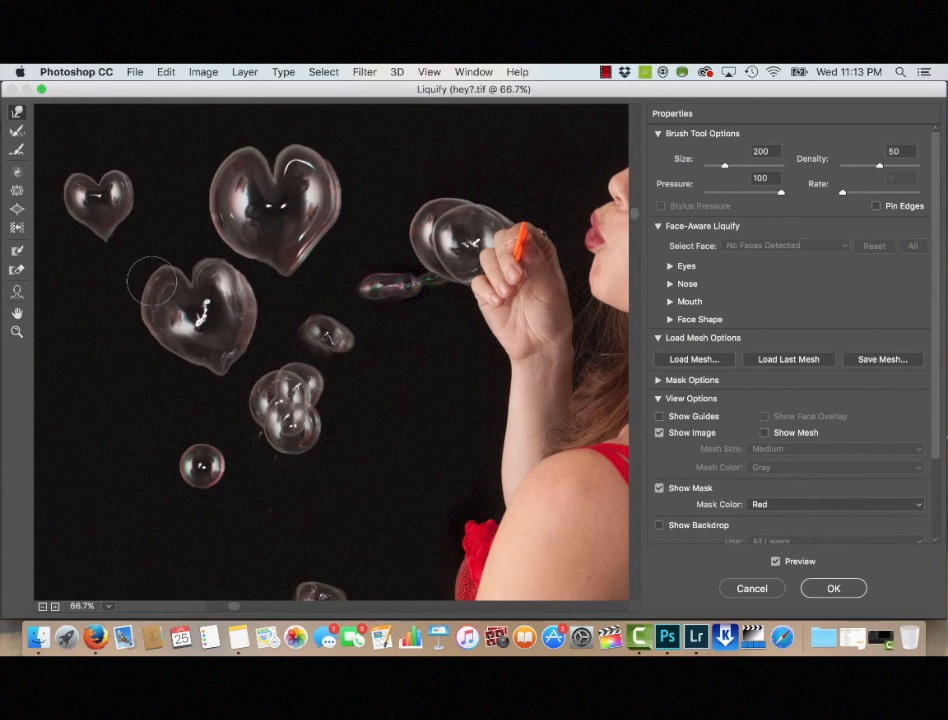
key(bracketleft)
key(p)
key(p)
key(p)
key(p)
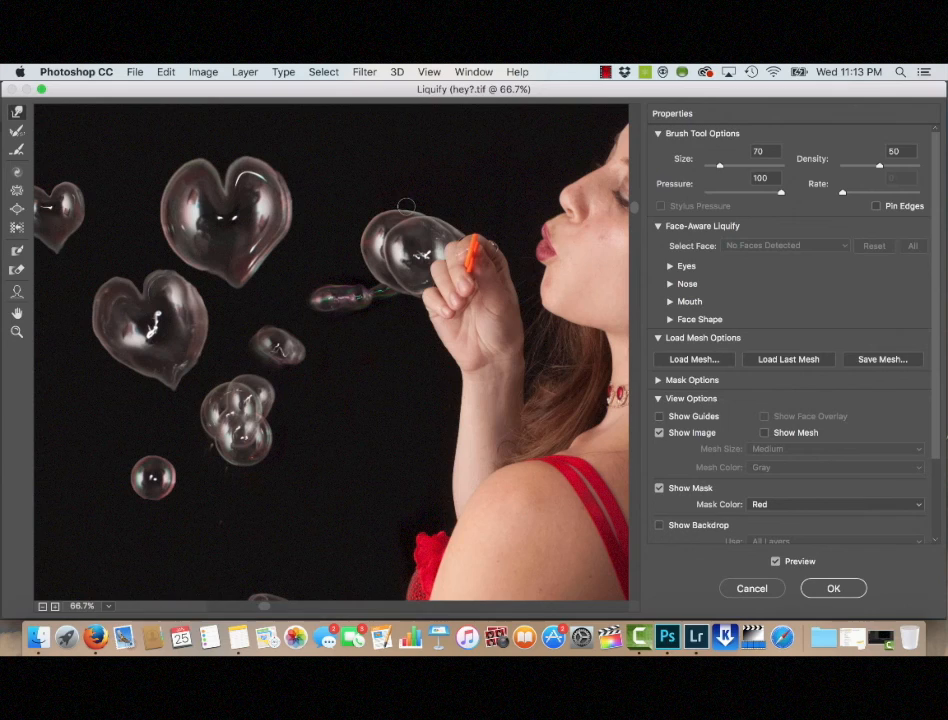
- Push the top of the bubble beside the hand inward with a size 300 brush and reduce the brush for finer shaping
key(bracketright)
key(bracketright)
key(bracketright)
key(bracketright)
key(bracketright)
key(bracketright)
key(bracketright)
key(bracketright)
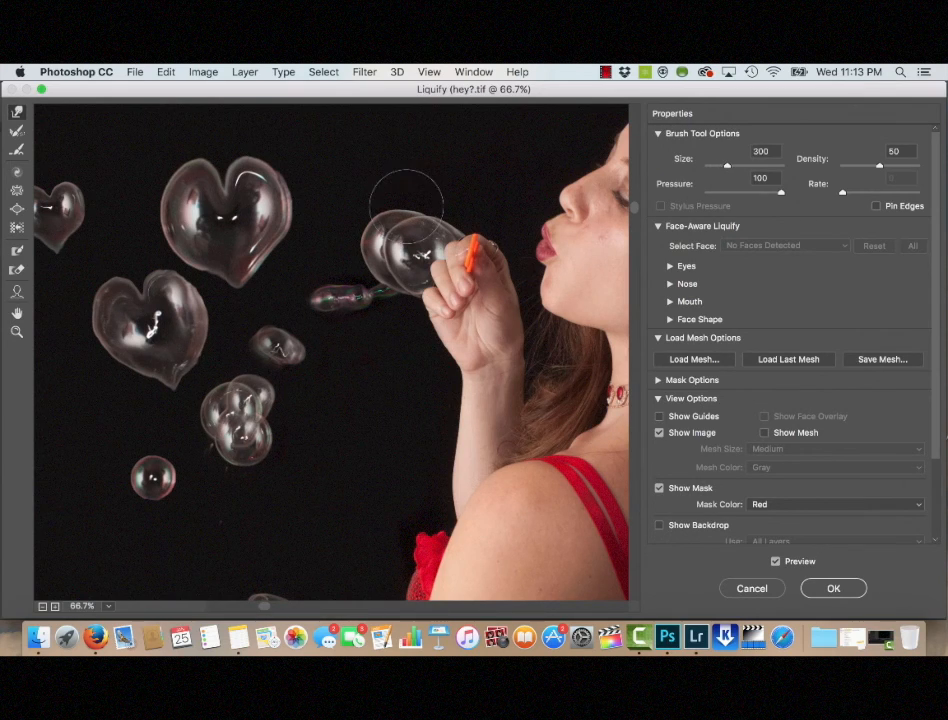
mouse_move(417, 195)
mouse_down()
mouse_move(406, 212)
mouse_move(411, 235)
mouse_up()
key(bracketleft)
key(bracketleft)
key(bracketleft)
key(bracketleft)
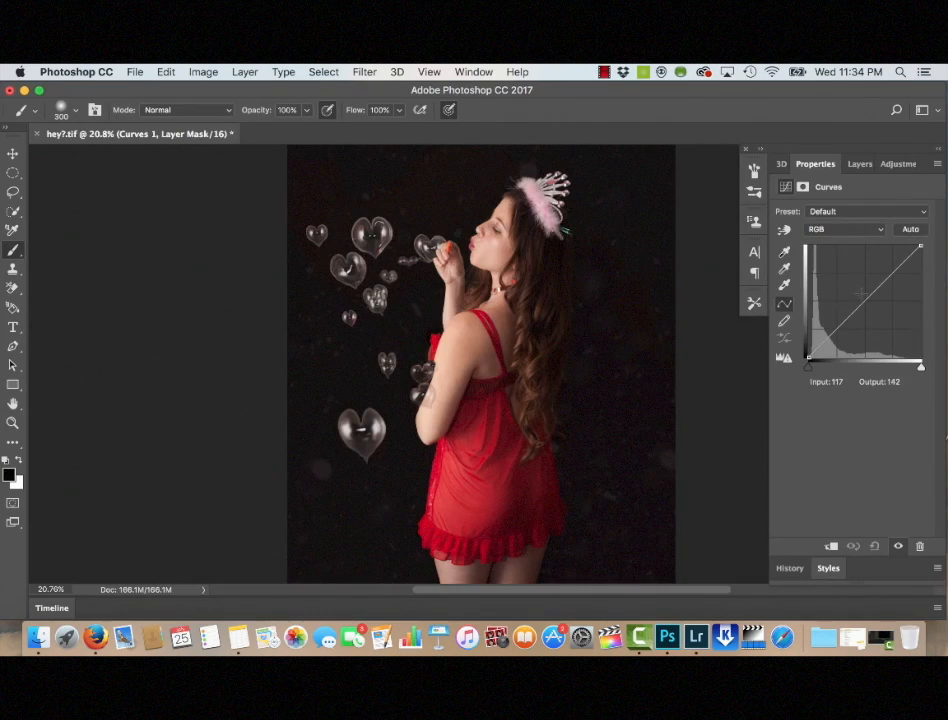
- Shape the RGB curve of the Curves adjustment to darken the shadows and brighten the highlights
drag(864, 302, 867, 302)
drag(828, 338, 809, 350)
click(819, 348)
drag(885, 281, 907, 245)
- Pull in the Red channel's white point in the Curves adjustment, check the Green and Blue channels, and view the previous state
click(846, 229)
click(840, 243)
drag(921, 367, 916, 367)
click(846, 229)
click(840, 243)
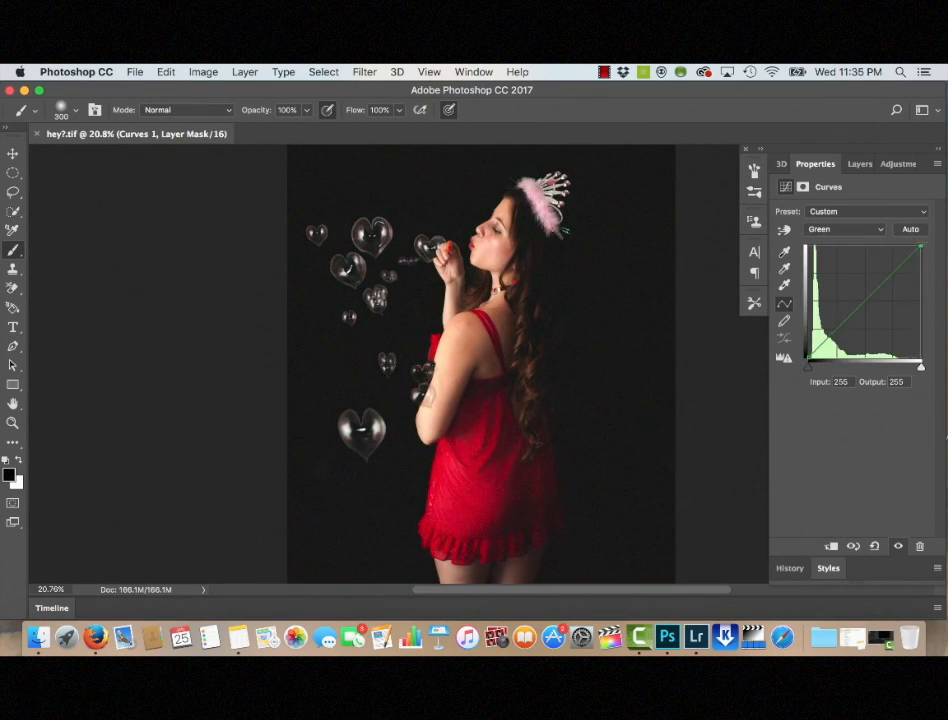
click(846, 229)
click(840, 243)
click(853, 546)
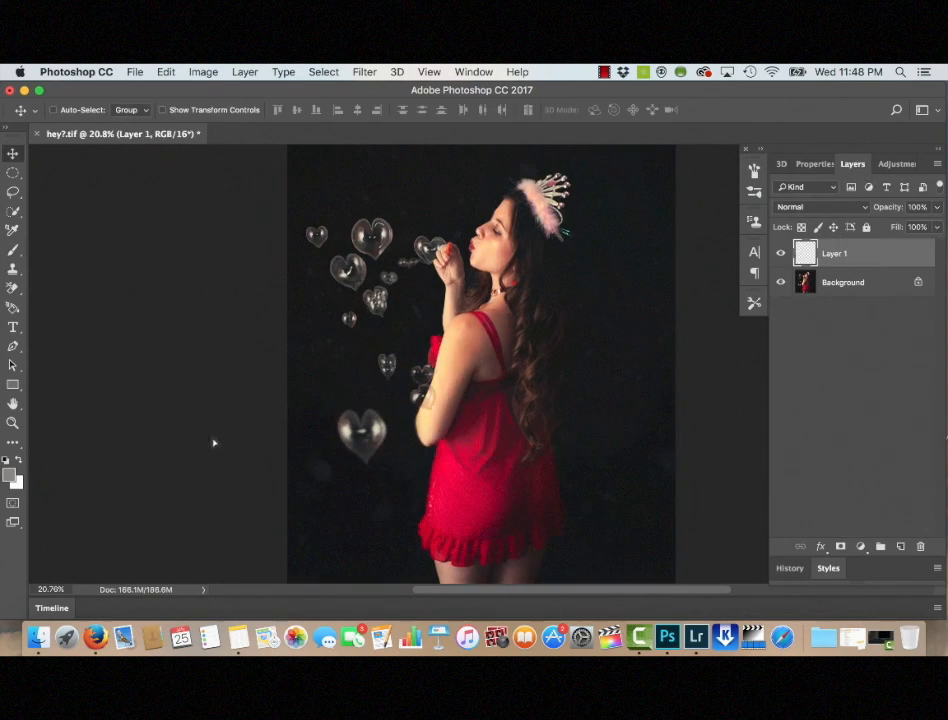
- Move the heart bubble on Layer 1 to the right of the woman and adjust it with Free Transform
drag(213, 442, 597, 280)
key(ctrl+t)
drag(697, 362, 671, 456)
key(Return)
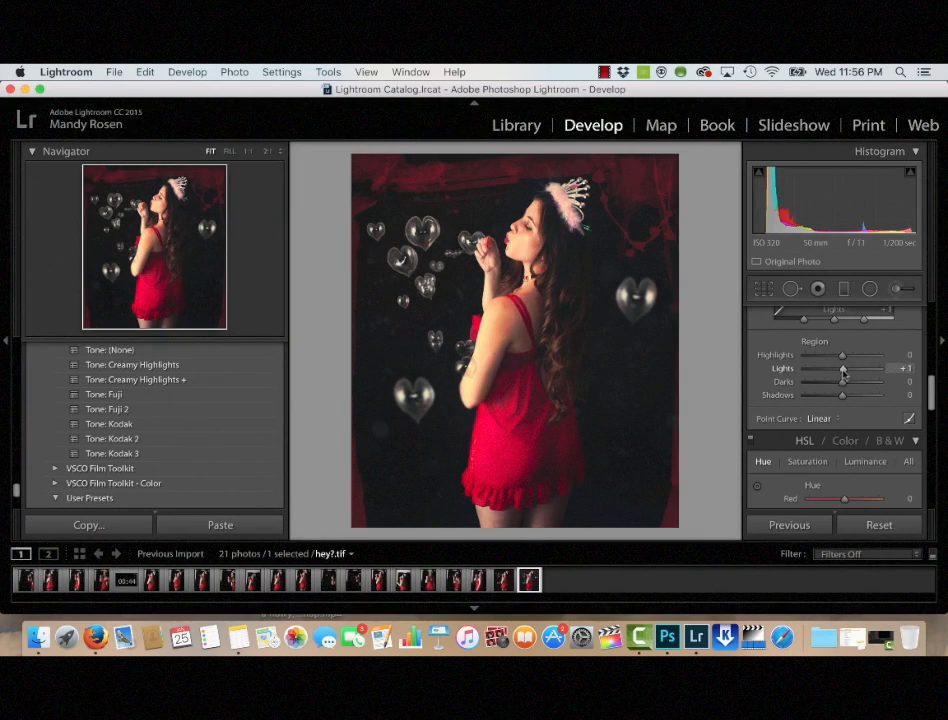
- In Lightroom, set the tone curve's Highlights to +19 and compare the photo before and after
drag(844, 381, 850, 358)
key(super+z)
key(super+z)
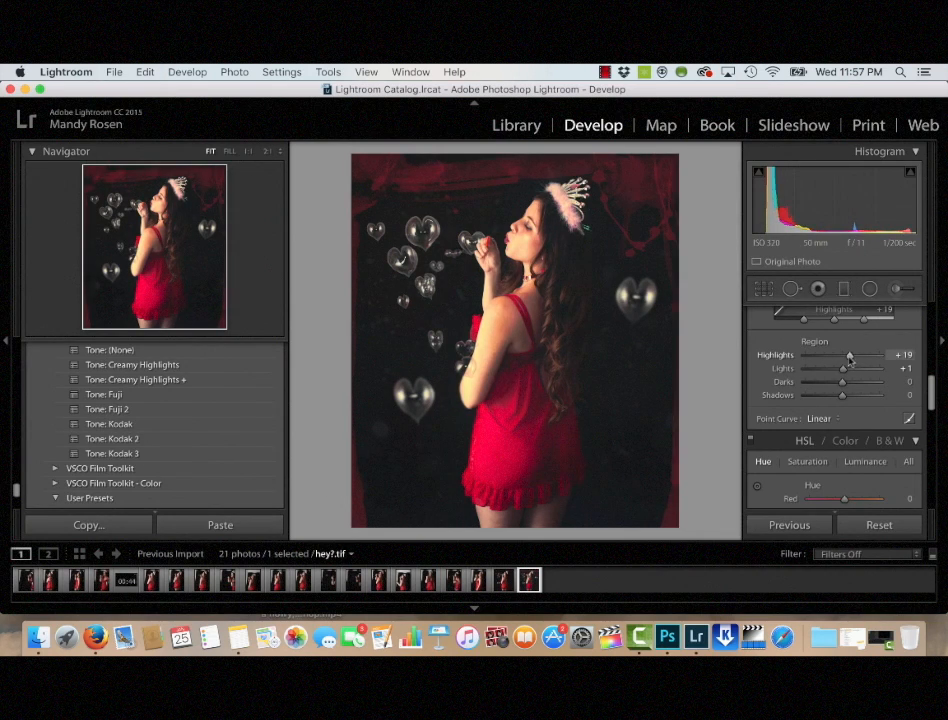
- Set the HSL hue of Red to -41 and Orange to +3, comparing the colours before and after
scroll(865, 380, down, 4)
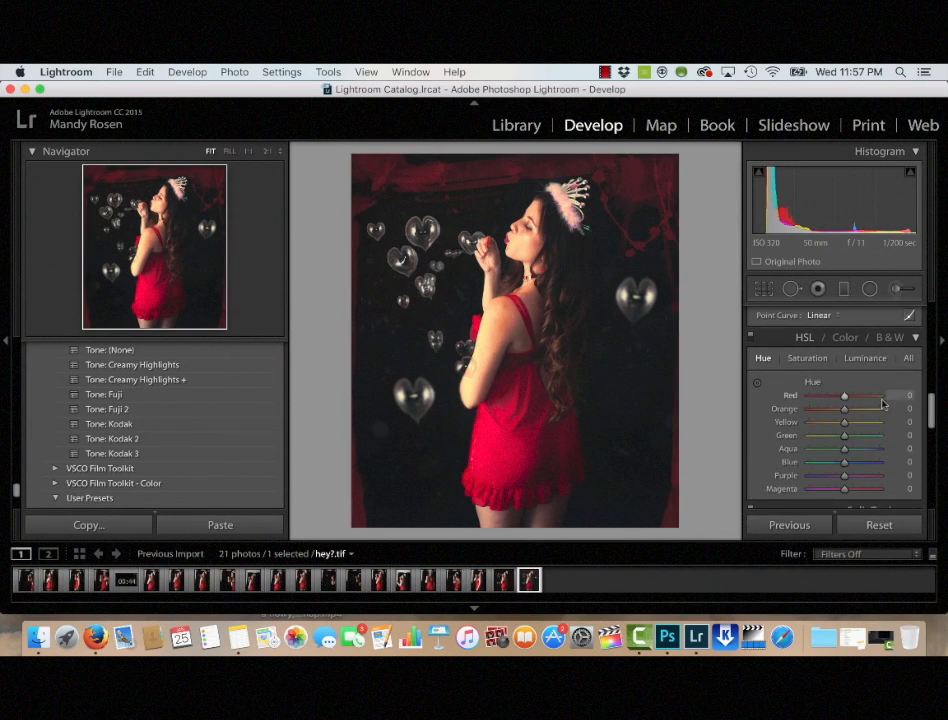
mouse_move(843, 396)
mouse_down()
mouse_move(824, 398)
mouse_move(858, 409)
mouse_move(849, 411)
mouse_up()
key(super+z)
key(super+z)
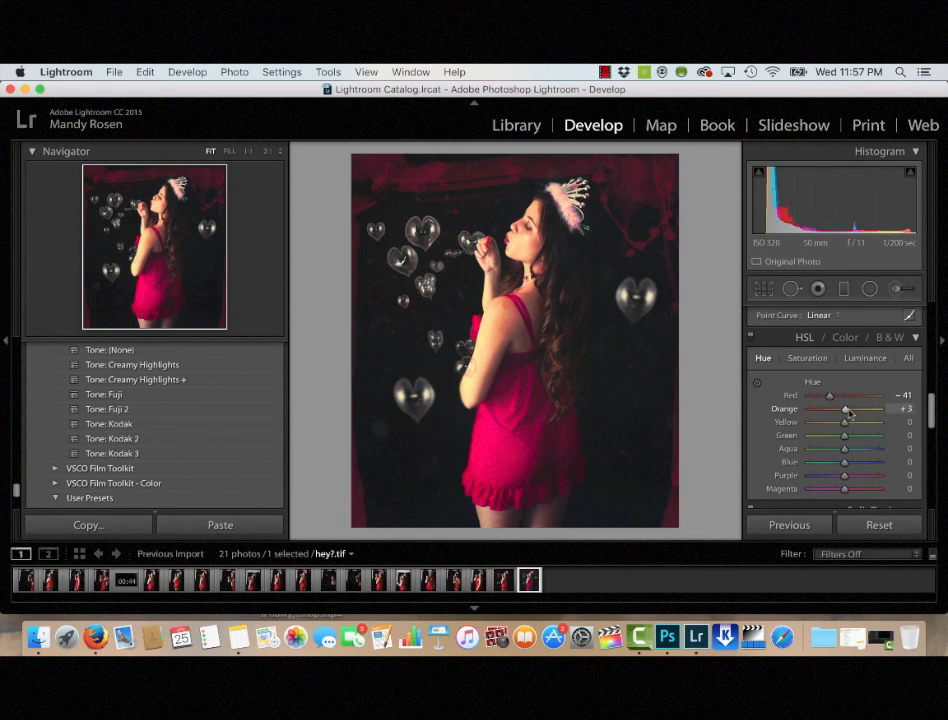